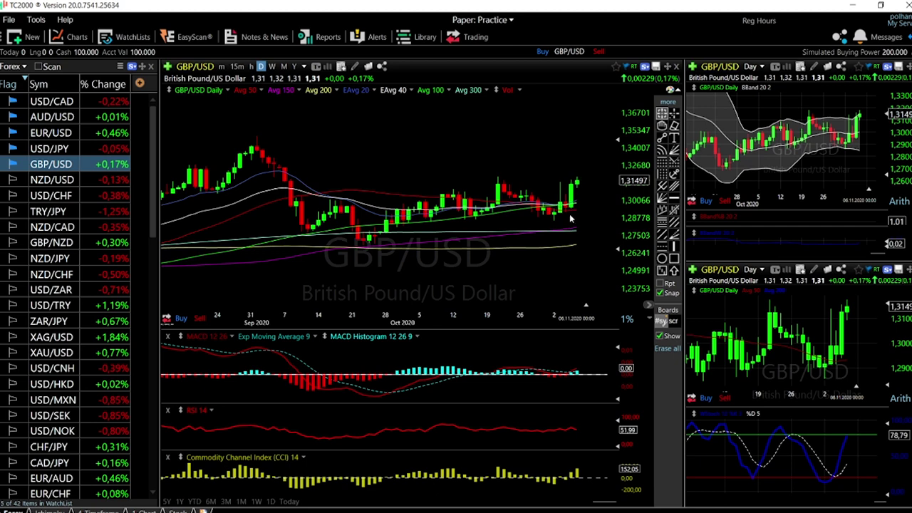
Step: Zoom the GBP/USD daily chart with its moving averages and MACD, RSI and CCI panes
scroll(579, 213, up, 3)
Step: Zoom in on GBP/USD and inspect the Nov 2 bar's price and indicator values
scroll(577, 206, up, 2)
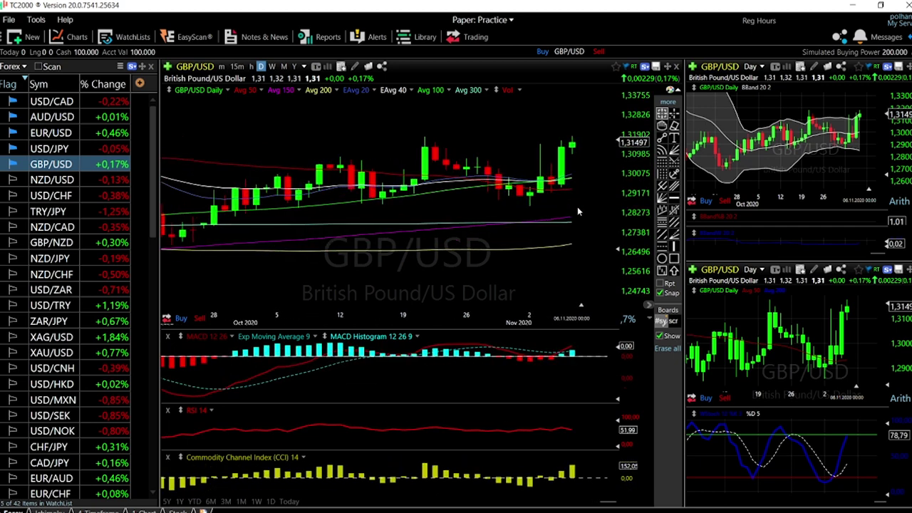
click(529, 206)
click(530, 208)
Step: Measure the roughly 2.51% gain from the Nov 2 bar to the latest candle
drag(531, 207, 572, 137)
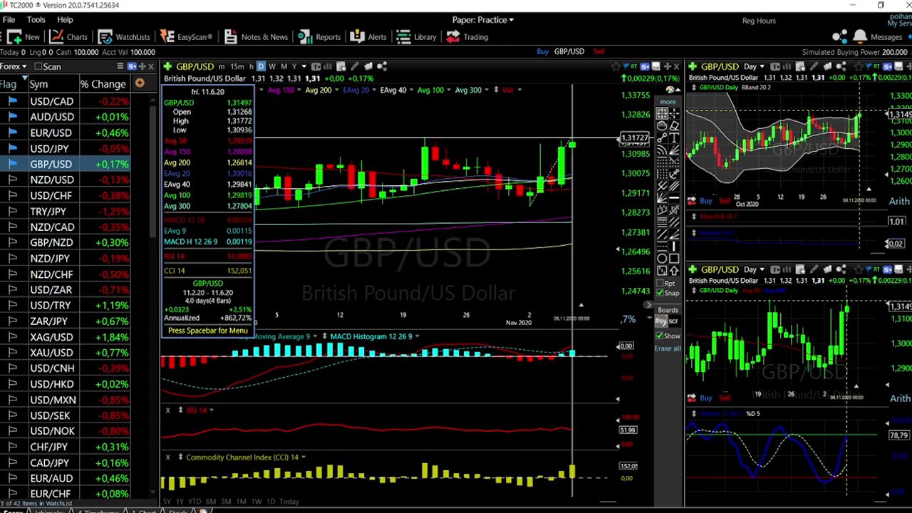
drag(576, 143, 561, 194)
scroll(563, 197, down, 4)
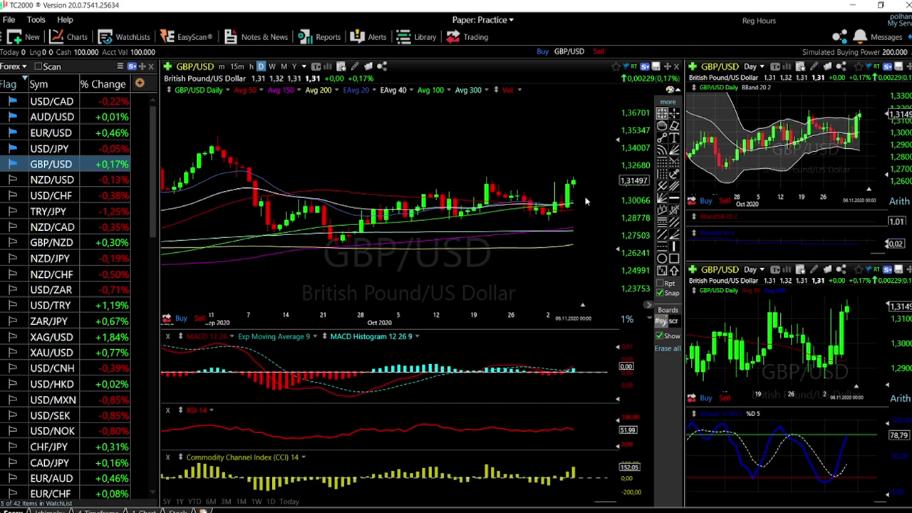
scroll(597, 236, up, 1)
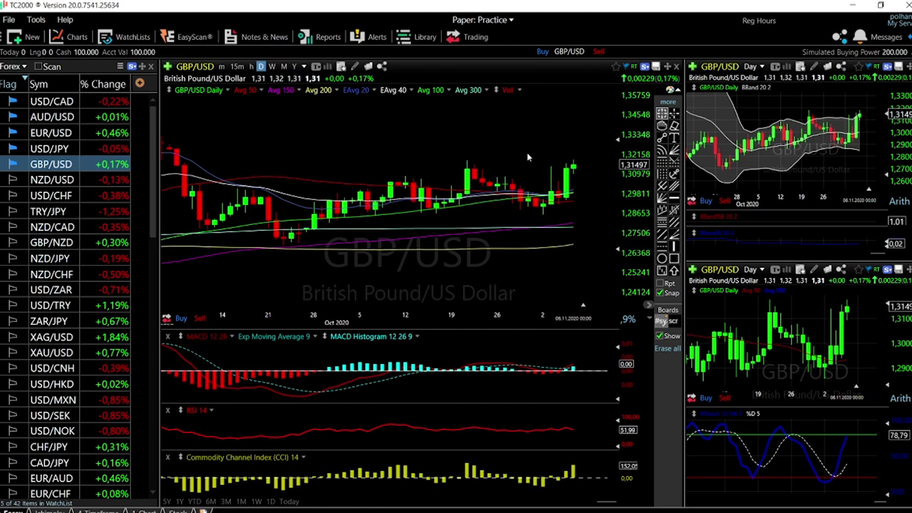
click(674, 199)
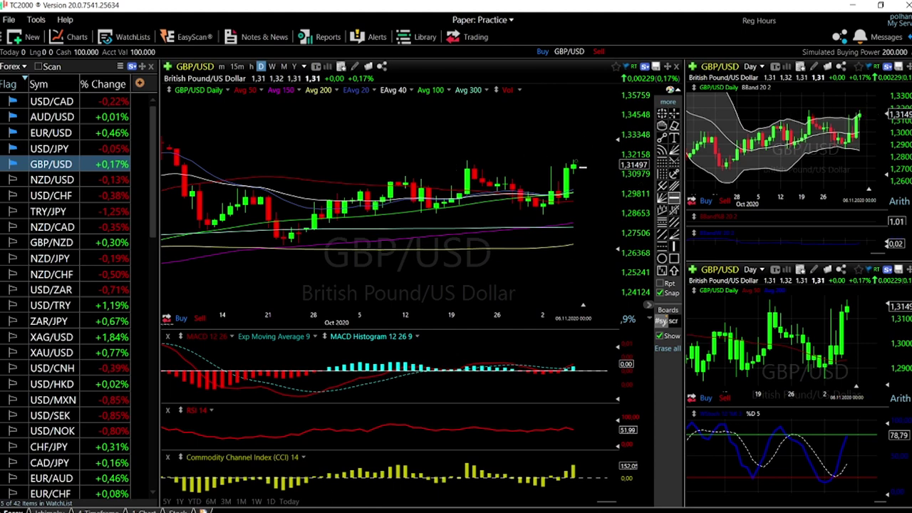
Step: Mark GBP/USD resistance at 1.31772, check the 11.6.20 bar, then switch to USD/JPY
click(582, 156)
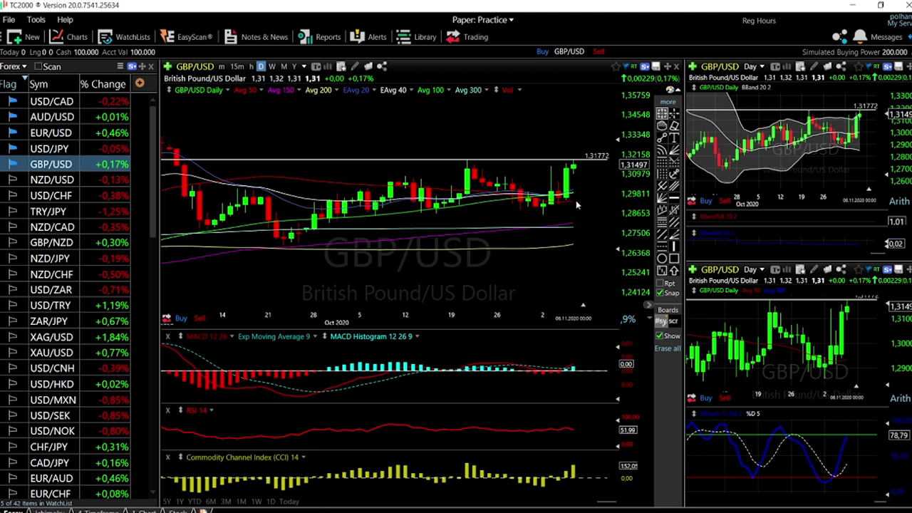
drag(576, 206, 574, 202)
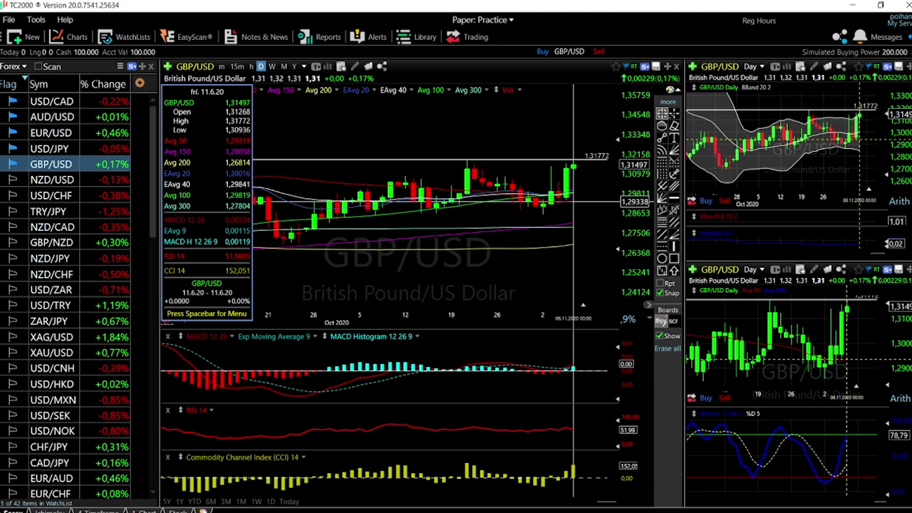
drag(574, 201, 576, 206)
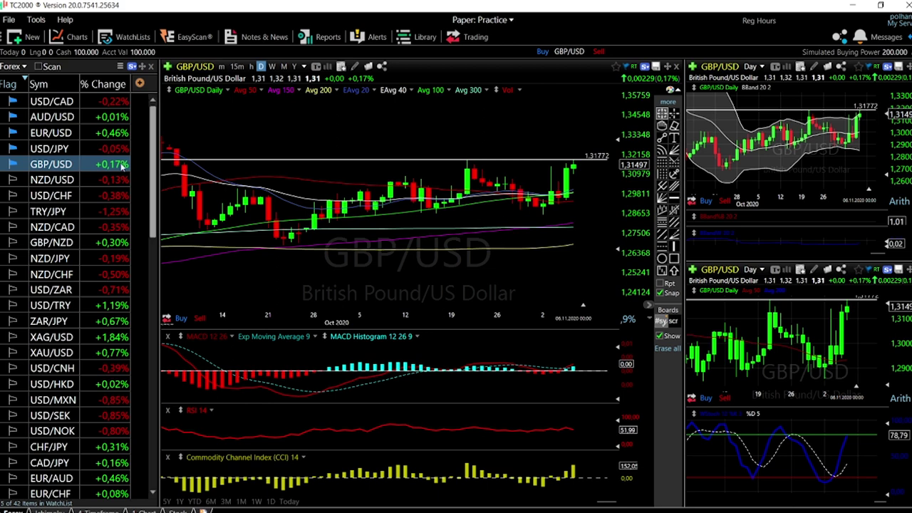
click(61, 148)
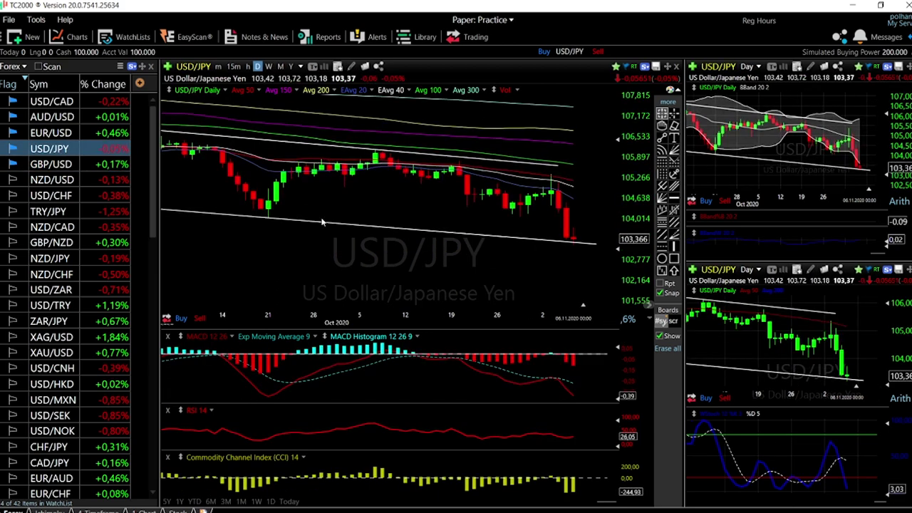
Step: Zoom out and back in to review USD/JPY at 103.37 within its descending channel
scroll(525, 275, down, 1)
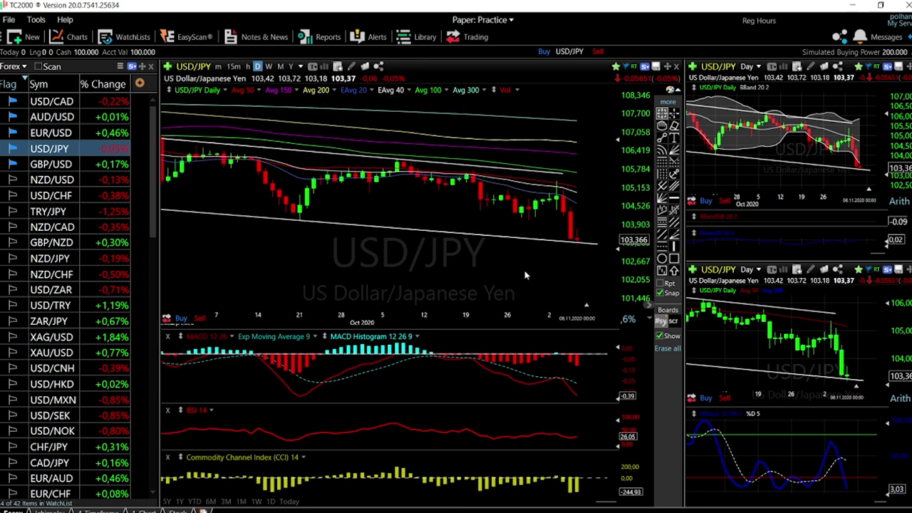
scroll(525, 275, down, 1)
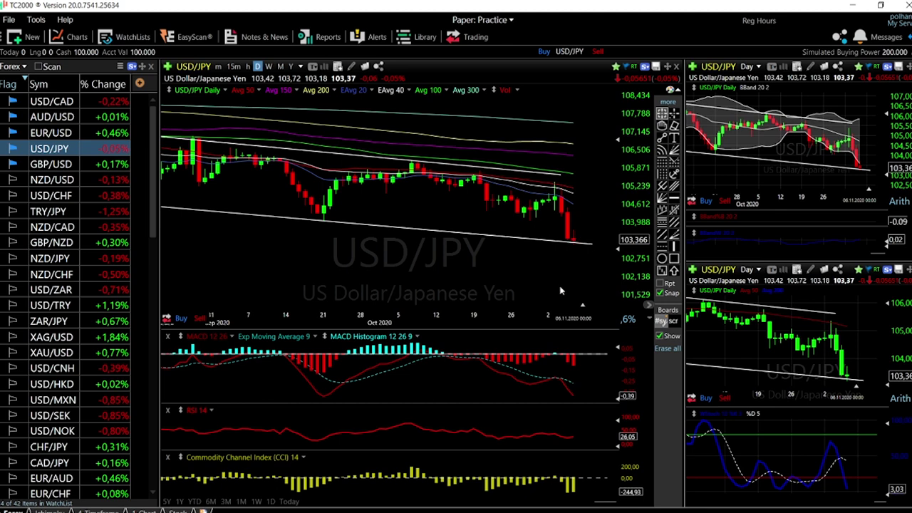
scroll(573, 302, up, 1)
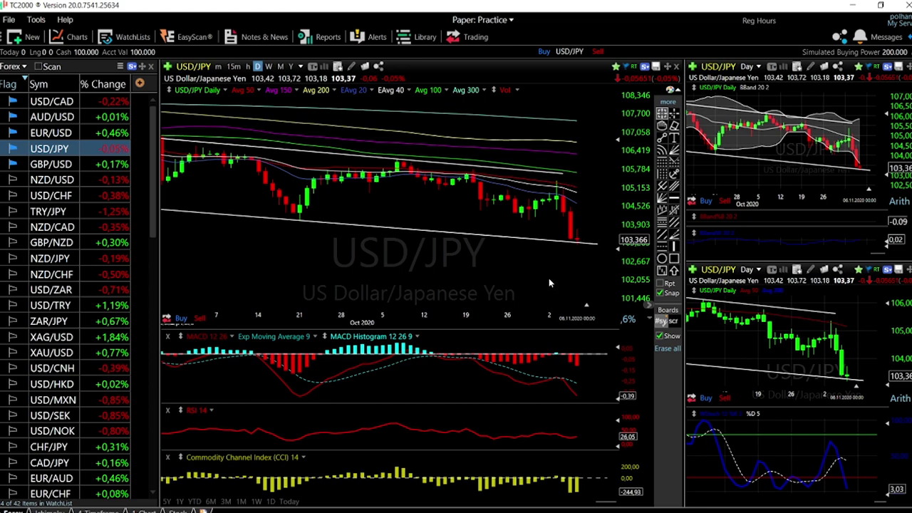
scroll(549, 278, down, 5)
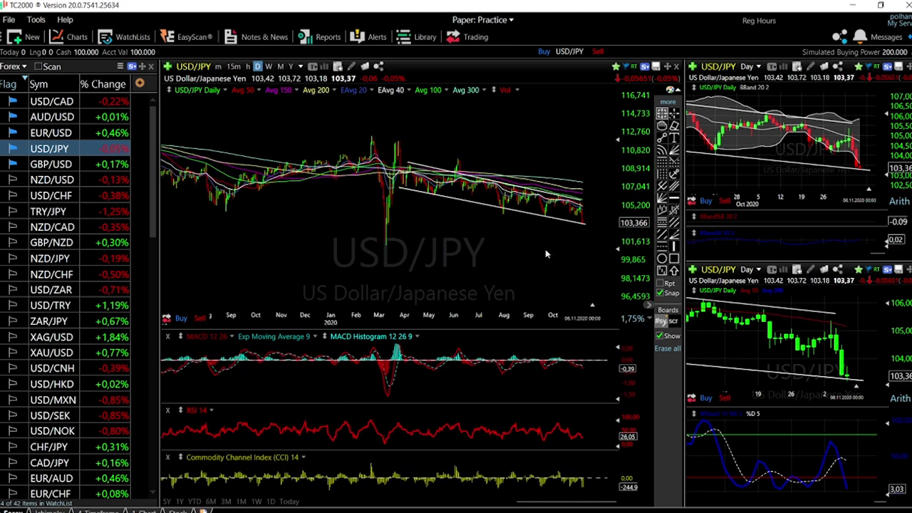
scroll(546, 254, up, 3)
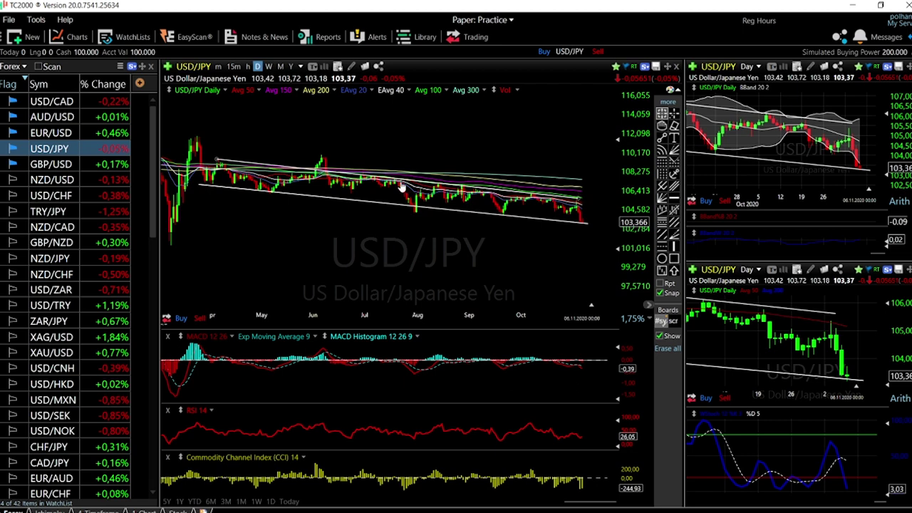
click(210, 200)
click(209, 200)
scroll(562, 282, up, 5)
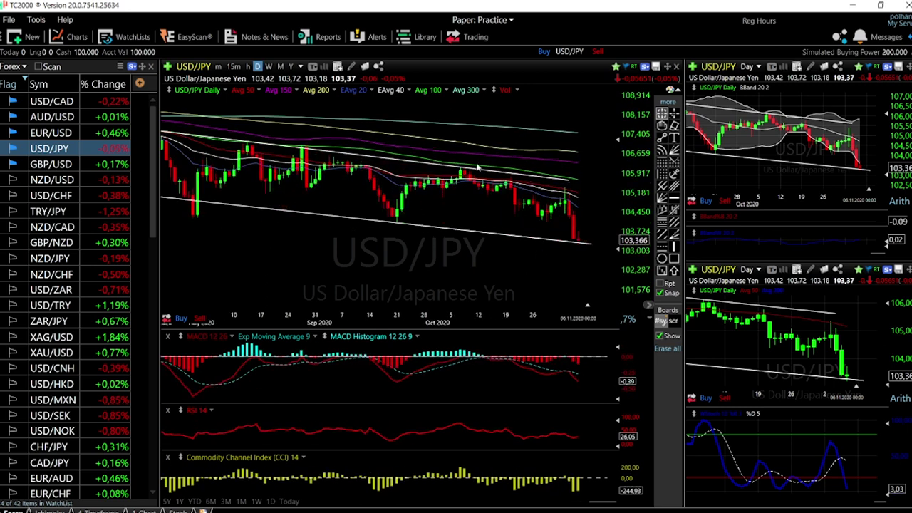
mouse_move(462, 173)
click(562, 271)
Step: View USD/JPY on 4-hour bars in the lower-right chart, restore daily, then select EUR/USD
click(750, 270)
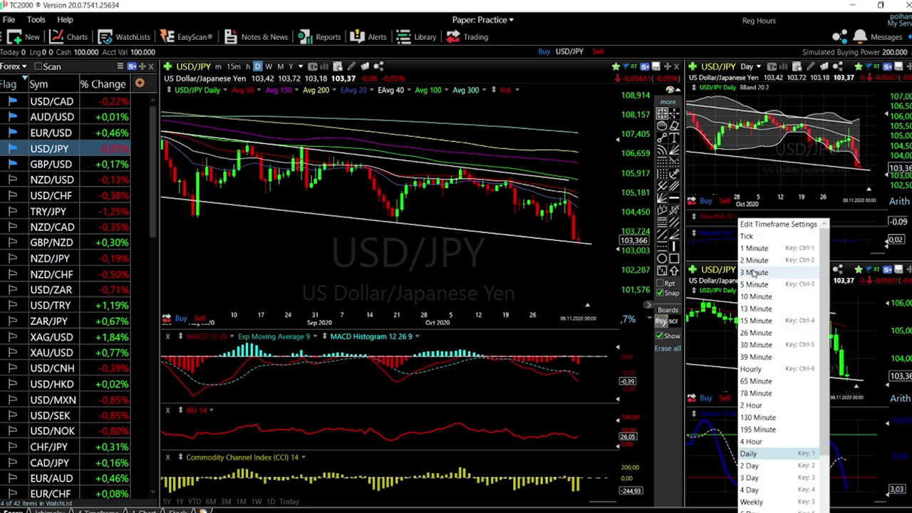
click(752, 441)
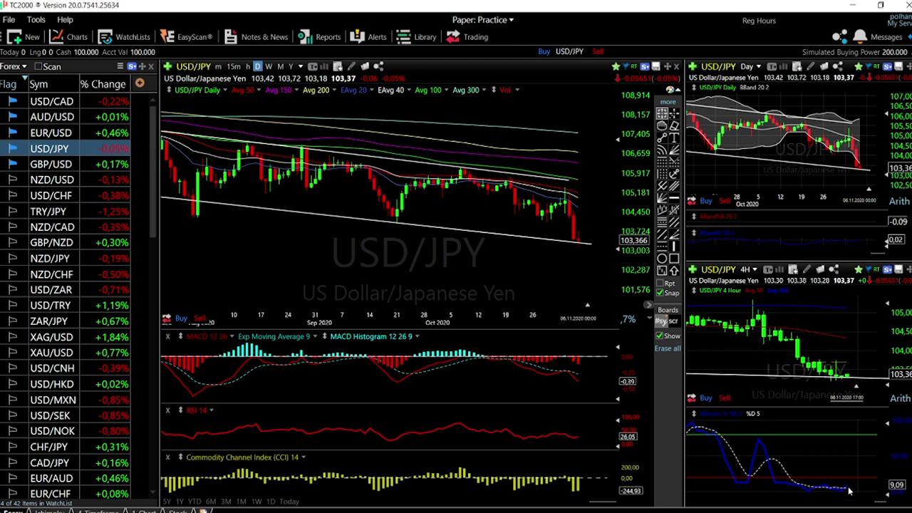
click(747, 270)
click(760, 455)
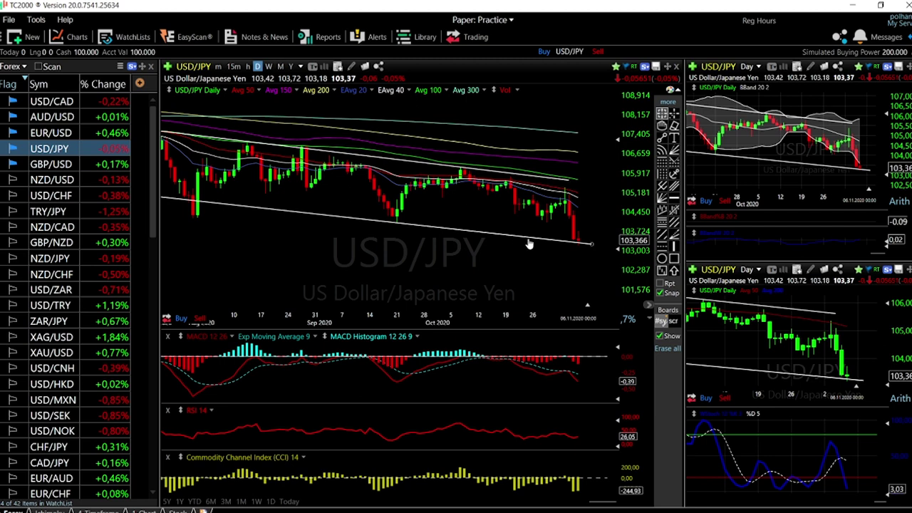
key(Up)
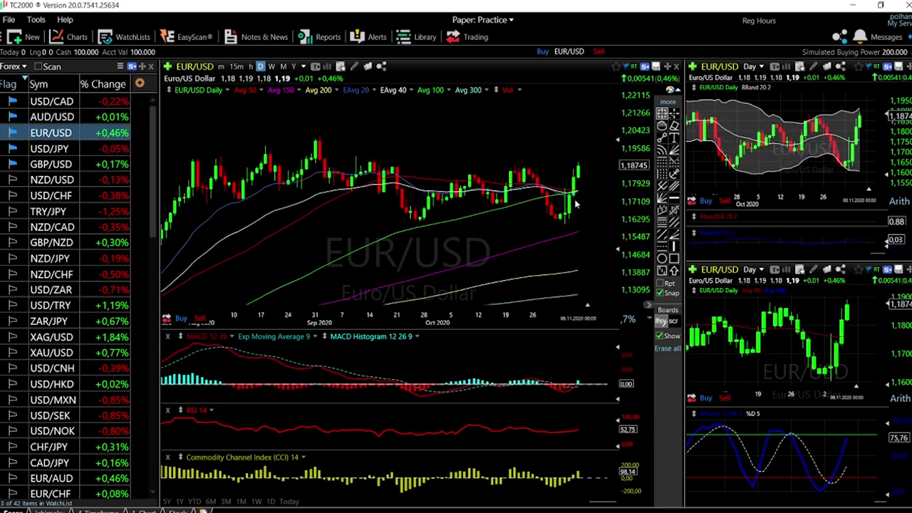
Step: Draw a horizontal resistance line at 1.18989 on the EUR/USD daily chart
click(675, 199)
click(581, 156)
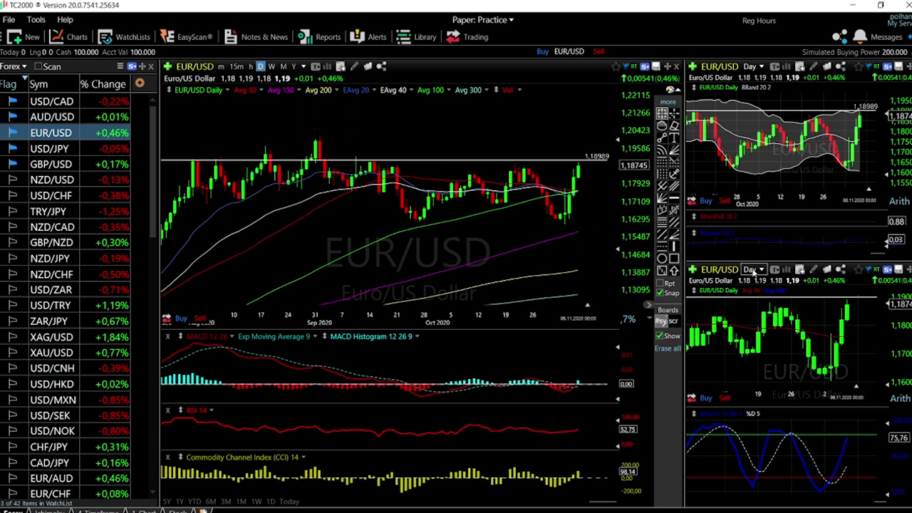
click(752, 269)
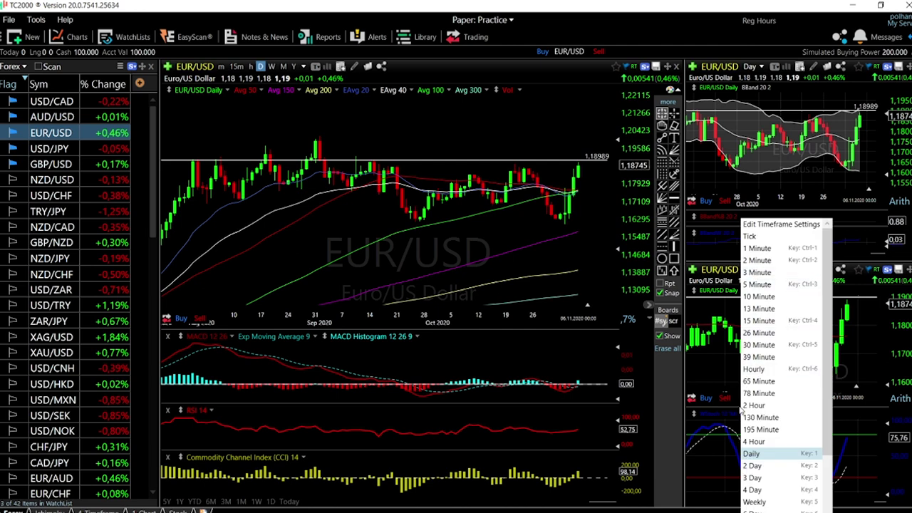
Step: Switch the lower EUR/USD chart to 4-hour bars, back to daily, and zoom out the main chart
click(754, 441)
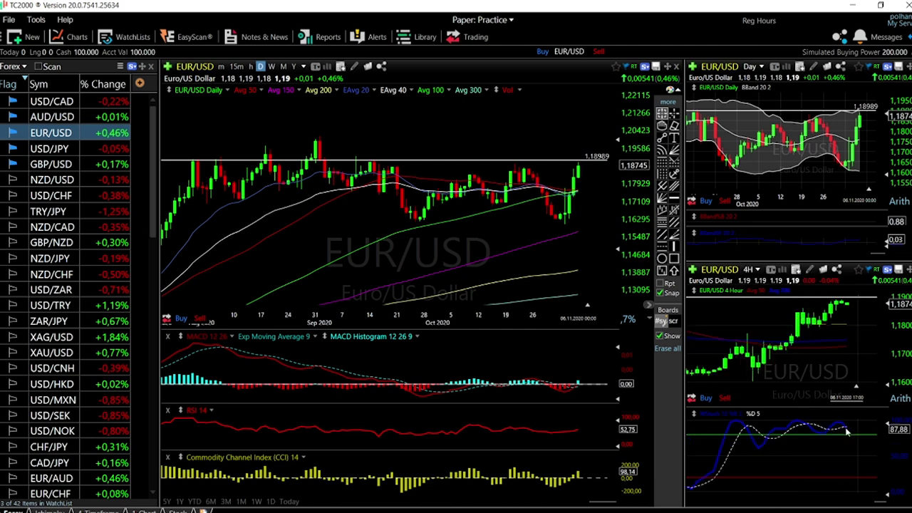
click(759, 272)
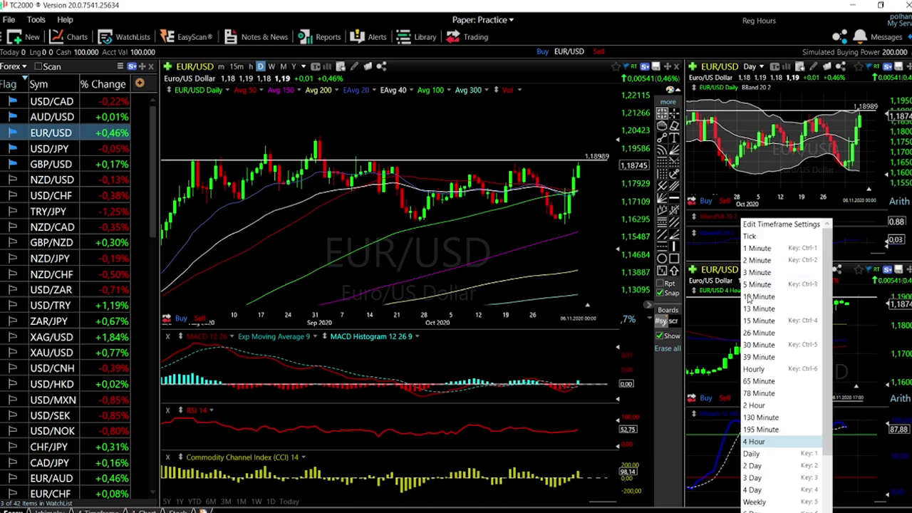
click(755, 452)
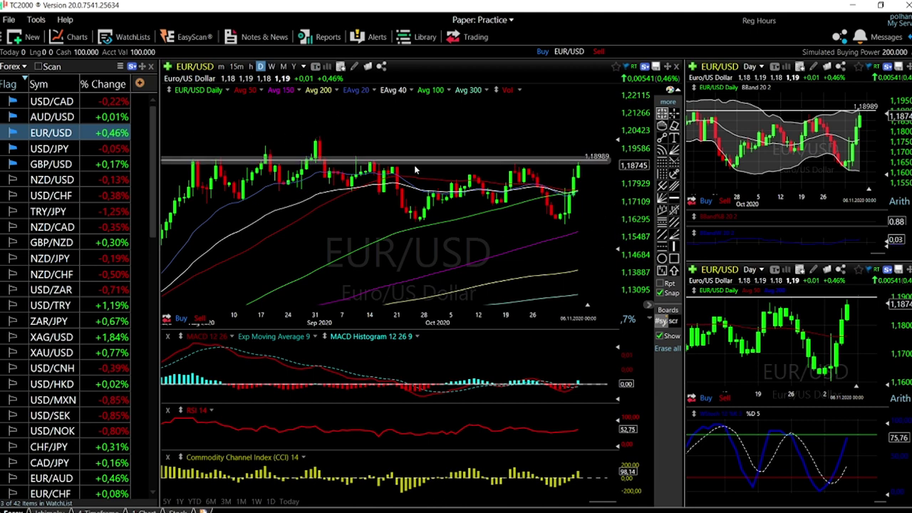
scroll(546, 277, down, 2)
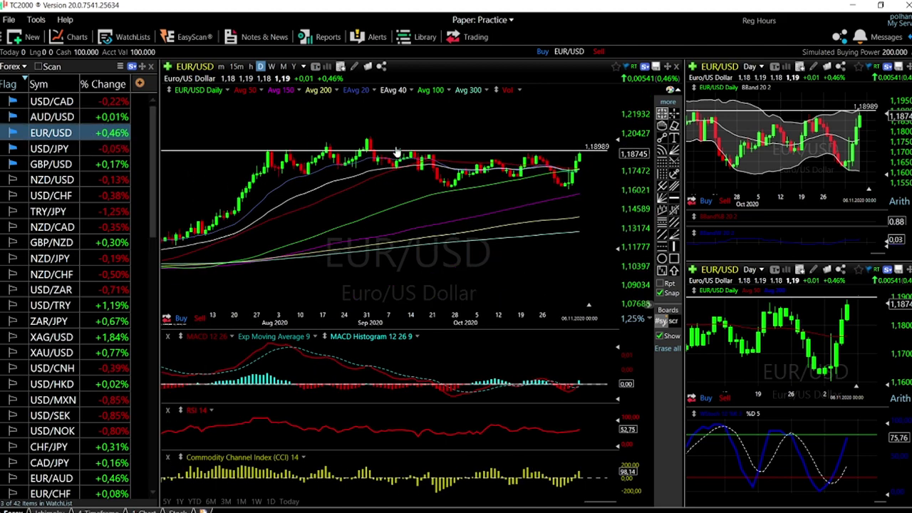
Step: Switch to AUD/USD and draw a horizontal resistance line at 0.72923
click(66, 116)
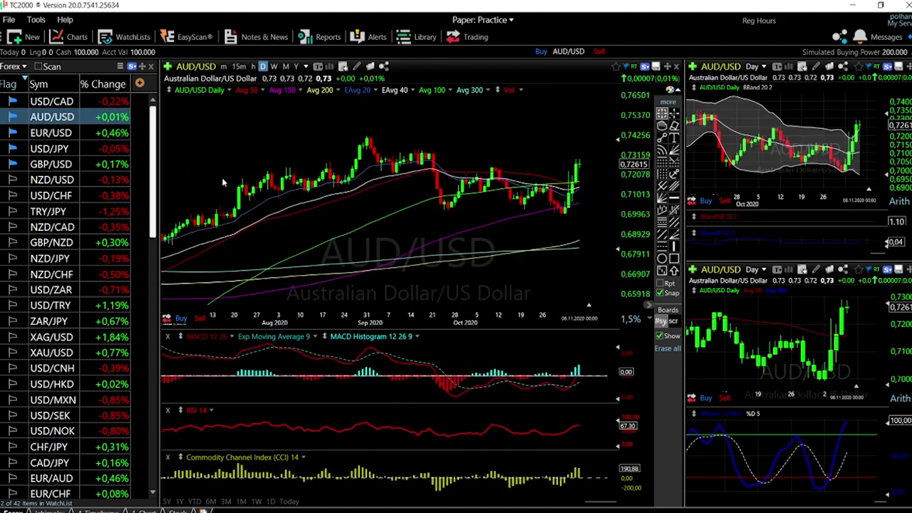
click(674, 198)
click(582, 157)
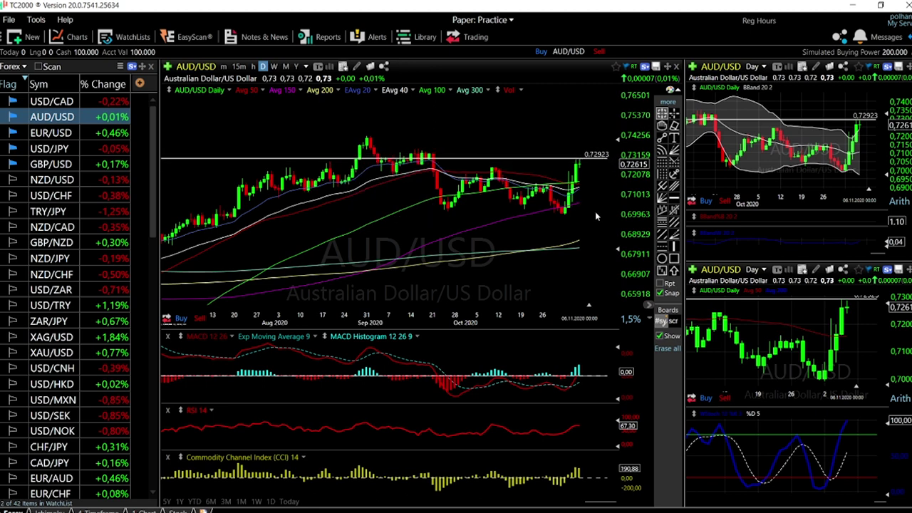
scroll(595, 211, up, 2)
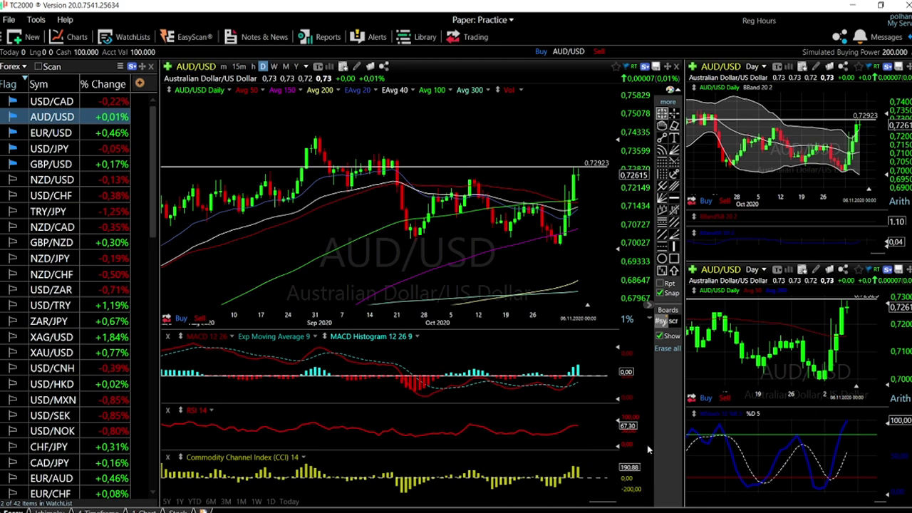
click(754, 270)
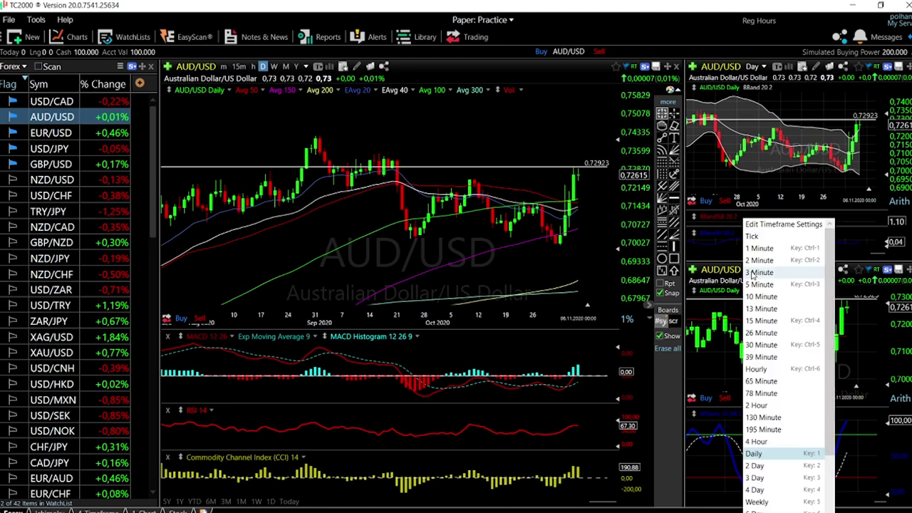
Step: View AUD/USD's lower chart on 4-hour bars, restore daily, then switch to USD/CAD
click(767, 442)
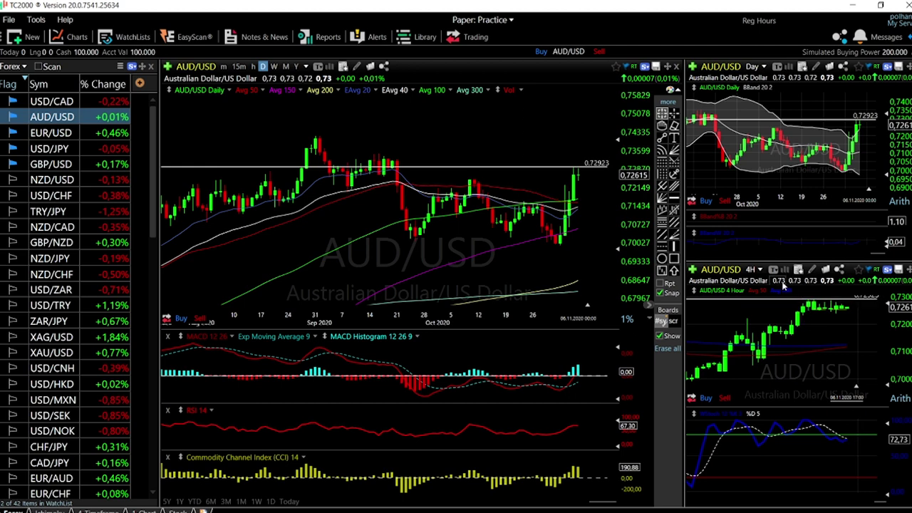
click(752, 269)
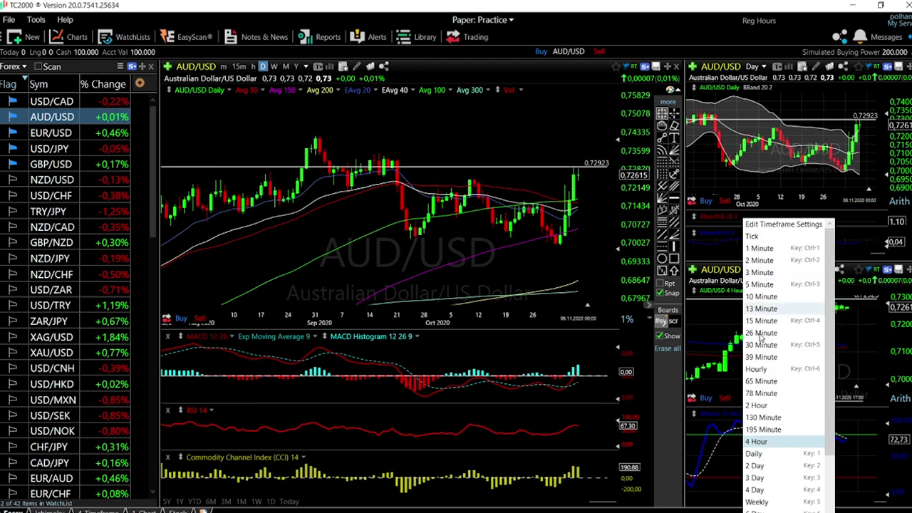
click(754, 453)
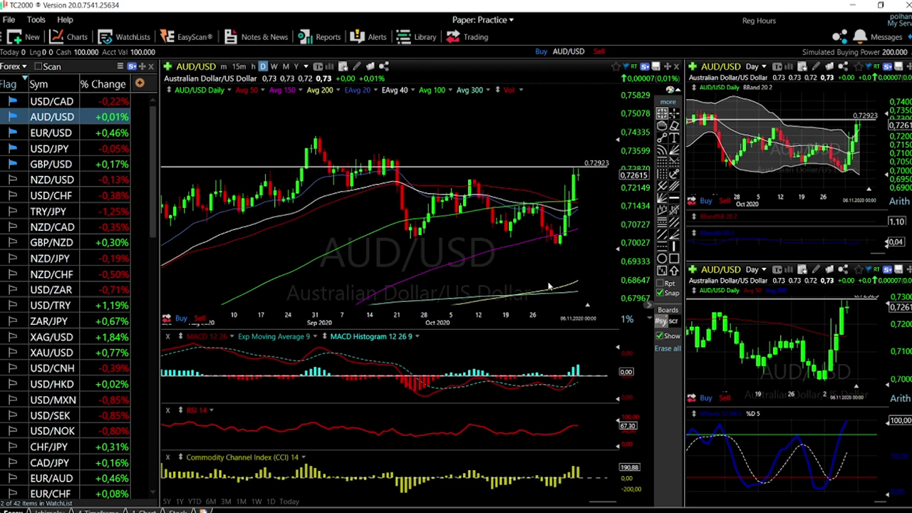
mouse_move(584, 203)
mouse_move(578, 228)
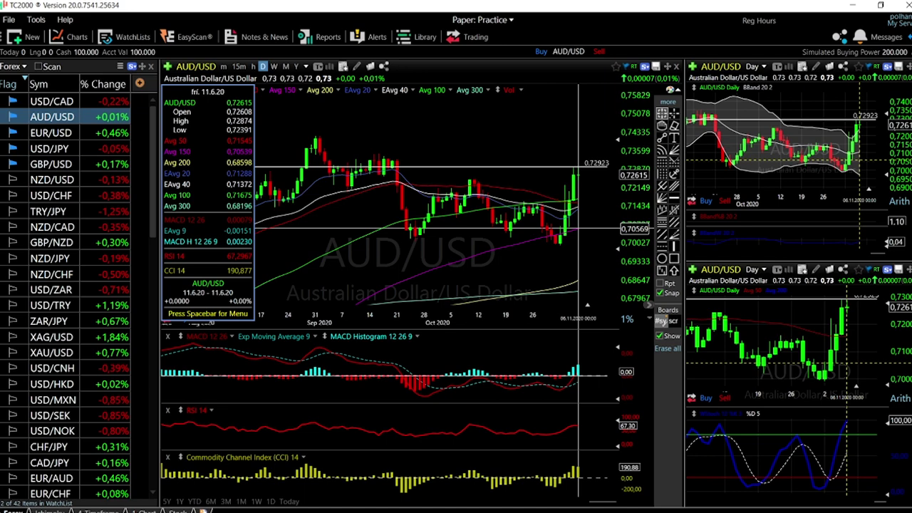
click(68, 103)
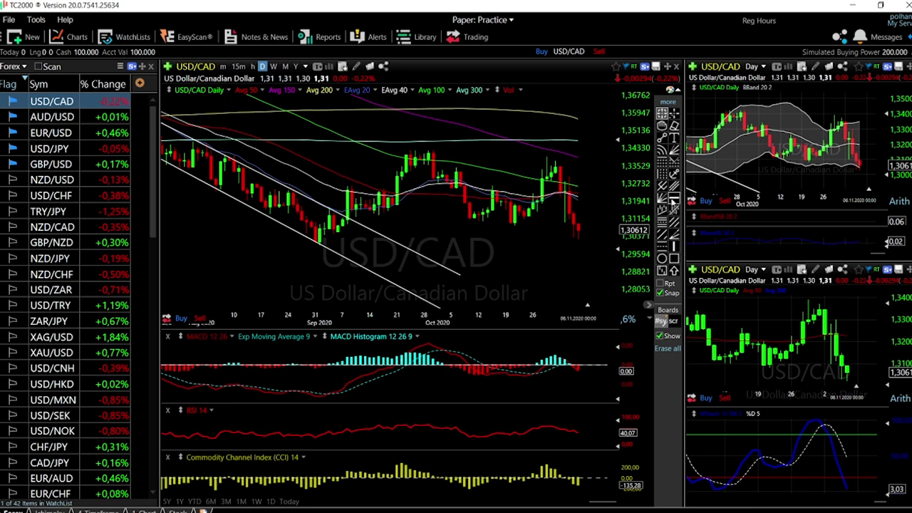
Step: Draw a horizontal support line at 1.30812 on the USD/CAD chart
click(674, 199)
click(516, 225)
scroll(589, 305, down, 2)
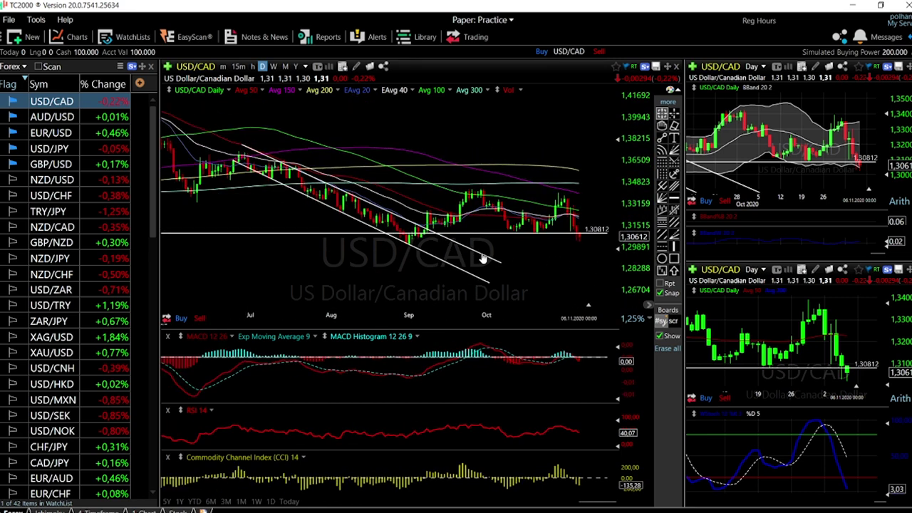
Step: Add a second horizontal line and move it to 1.30088
click(674, 199)
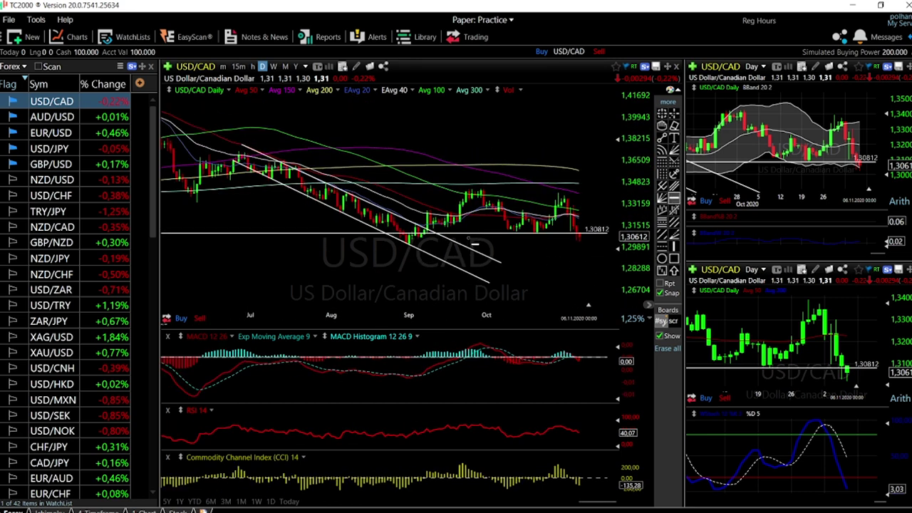
click(393, 242)
drag(474, 254, 517, 247)
scroll(582, 289, up, 4)
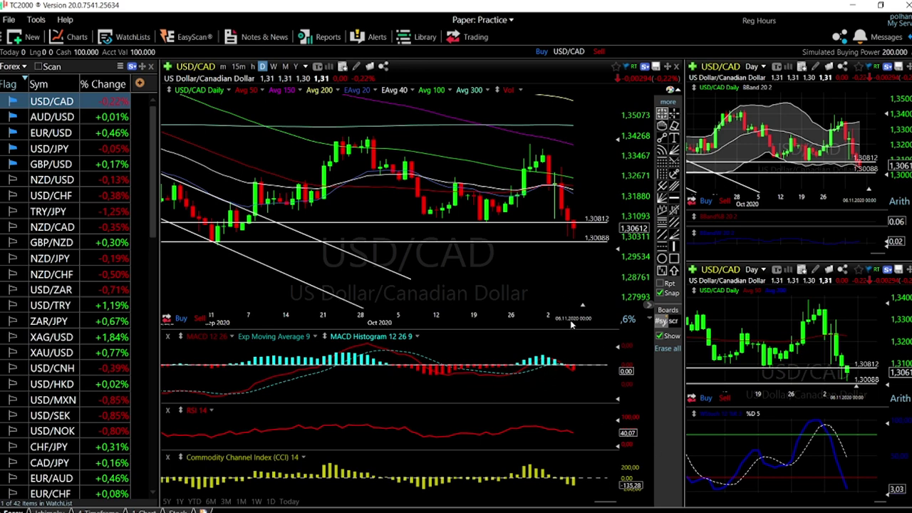
scroll(570, 325, down, 3)
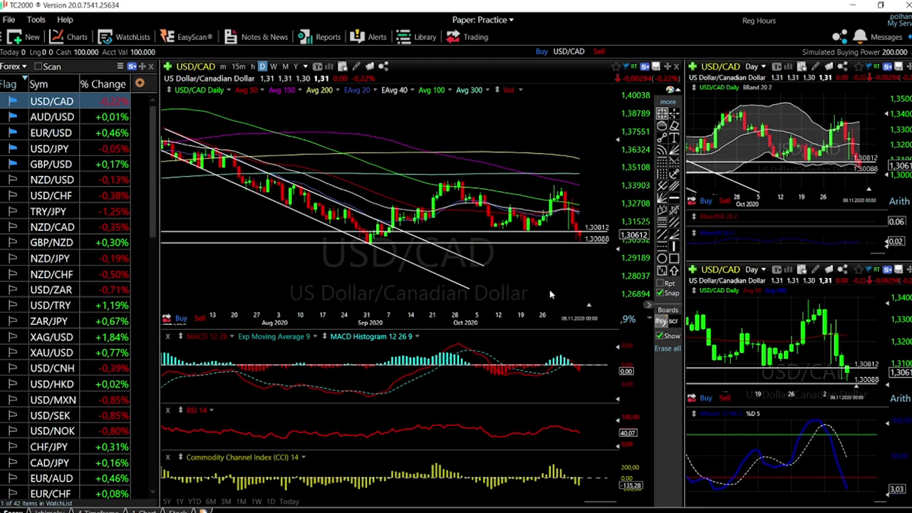